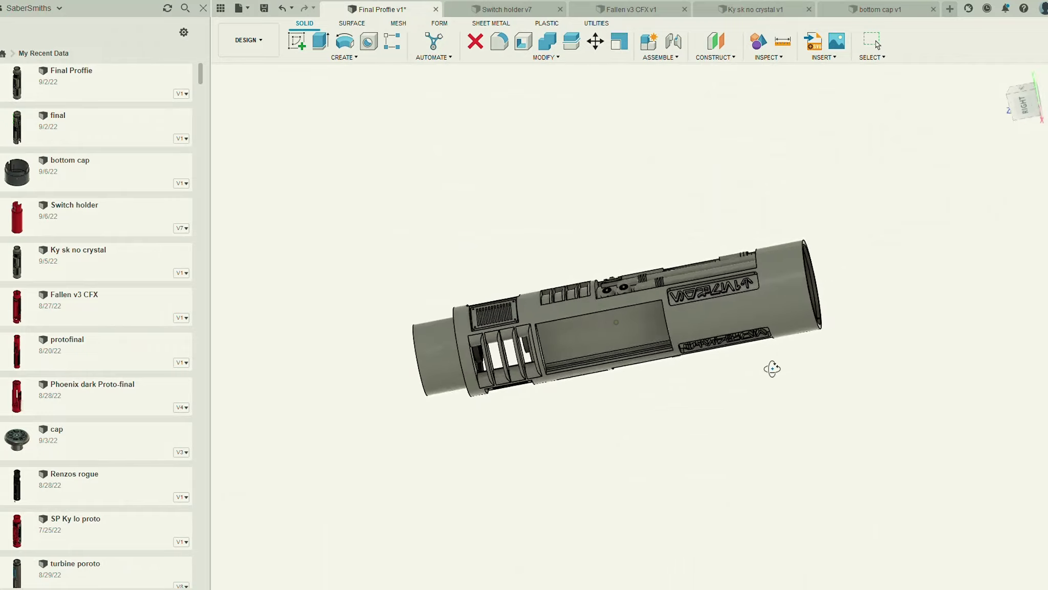
pyautogui.moveTo(772, 367)
pyautogui.keyDown('shift'); pyautogui.mouseDown(button='middle')
pyautogui.moveTo(729, 382)
pyautogui.moveTo(865, 254)
pyautogui.moveTo(835, 314)
pyautogui.moveTo(726, 341)
pyautogui.moveTo(812, 292)
pyautogui.moveTo(783, 314)
pyautogui.moveTo(738, 300)
pyautogui.moveTo(662, 341)
pyautogui.moveTo(606, 409)
pyautogui.moveTo(733, 374)
pyautogui.moveTo(713, 395)
pyautogui.mouseUp(button='middle'); pyautogui.keyUp('shift')
pyautogui.moveTo(590, 362)
pyautogui.keyDown('shift'); pyautogui.mouseDown(button='middle')
pyautogui.moveTo(660, 390)
pyautogui.moveTo(687, 342)
pyautogui.mouseUp(button='middle'); pyautogui.keyUp('shift')
pyautogui.moveTo(822, 260)
pyautogui.keyDown('shift'); pyautogui.mouseDown(button='middle')
pyautogui.moveTo(790, 276)
pyautogui.moveTo(814, 255)
pyautogui.mouseUp(button='middle'); pyautogui.keyUp('shift')
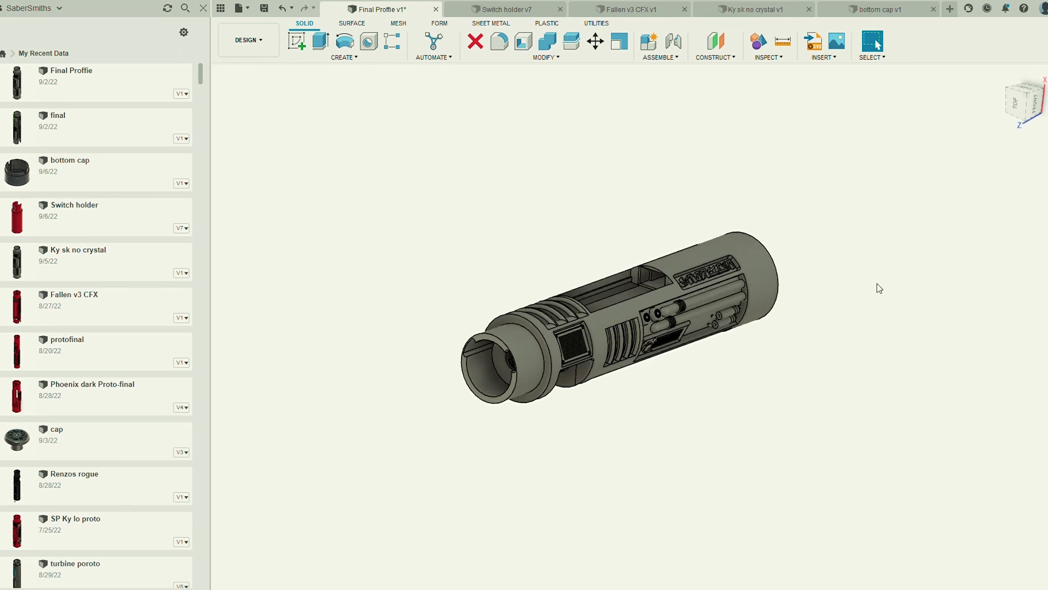
pyautogui.moveTo(878, 288)
pyautogui.keyDown('shift'); pyautogui.mouseDown(button='middle')
pyautogui.moveTo(716, 365)
pyautogui.moveTo(771, 340)
pyautogui.moveTo(743, 242)
pyautogui.mouseUp(button='middle'); pyautogui.keyUp('shift')
pyautogui.scroll(2, 743, 243)
pyautogui.scroll(2, 682, 281)
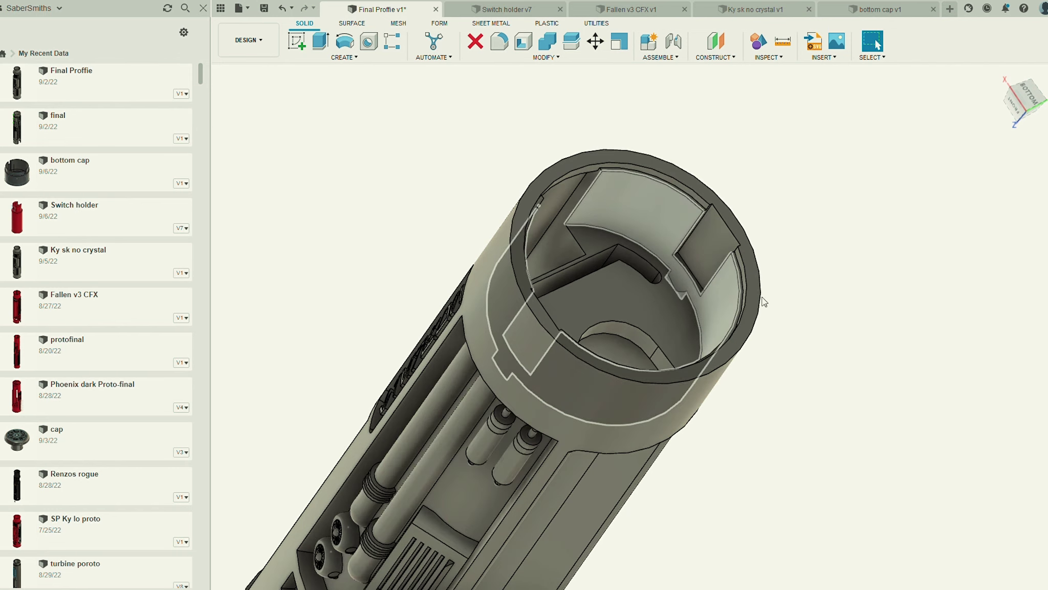
pyautogui.scroll(1, 681, 282)
pyautogui.scroll(-3, 664, 318)
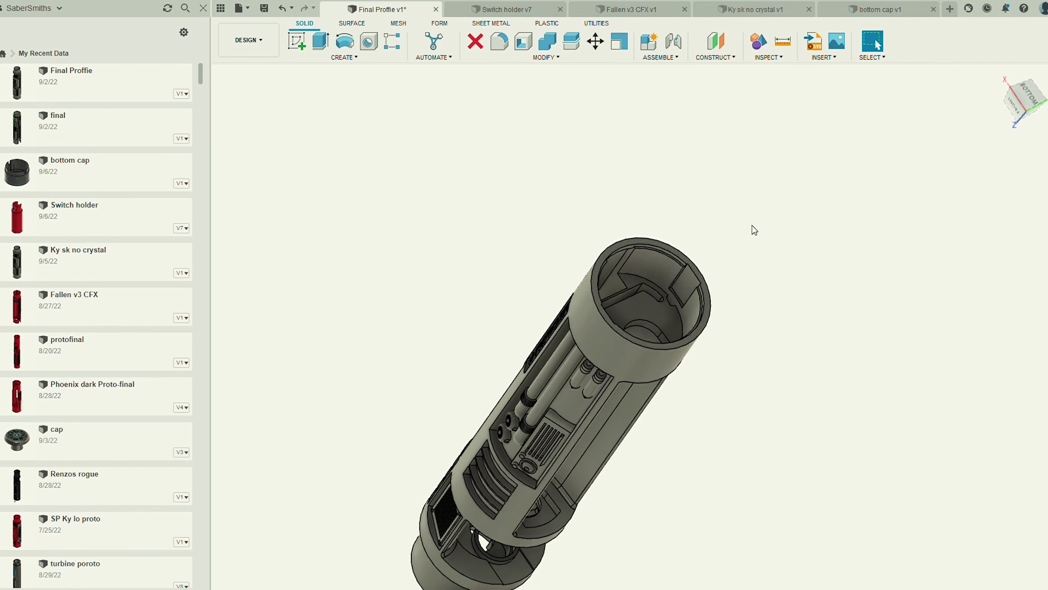
pyautogui.keyDown('shift'); pyautogui.moveTo(760, 233); pyautogui.dragTo(781, 256, button='middle'); pyautogui.keyUp('shift')
pyautogui.keyDown('shift'); pyautogui.moveTo(667, 296); pyautogui.dragTo(734, 292, button='middle'); pyautogui.keyUp('shift')
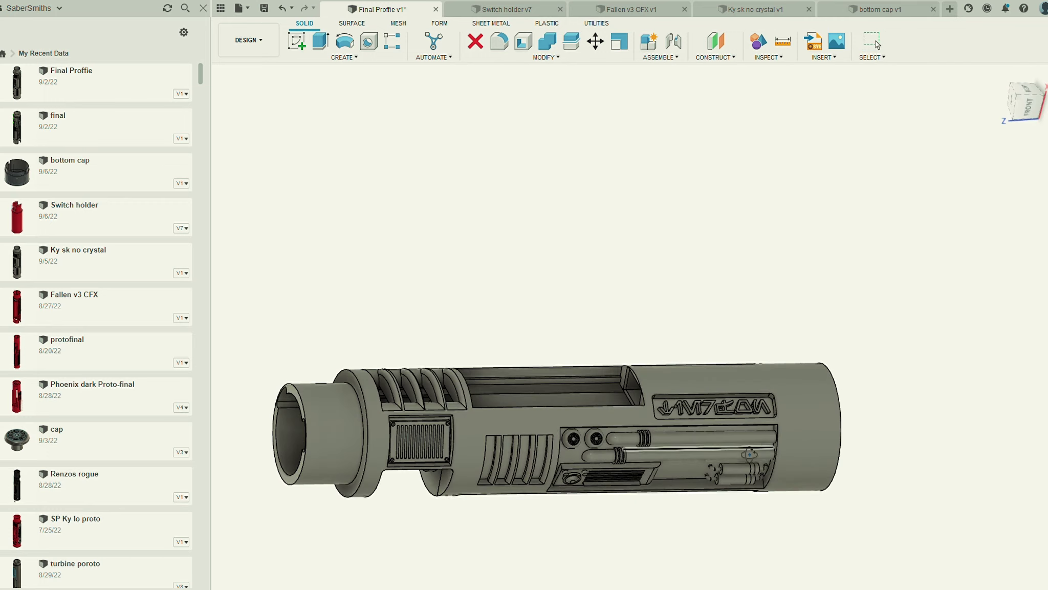
pyautogui.moveTo(748, 450)
pyautogui.keyDown('shift'); pyautogui.mouseDown(button='middle')
pyautogui.moveTo(715, 374)
pyautogui.moveTo(623, 435)
pyautogui.moveTo(562, 430)
pyautogui.moveTo(559, 464)
pyautogui.mouseUp(button='middle'); pyautogui.keyUp('shift')
pyautogui.scroll(3, 520, 483)
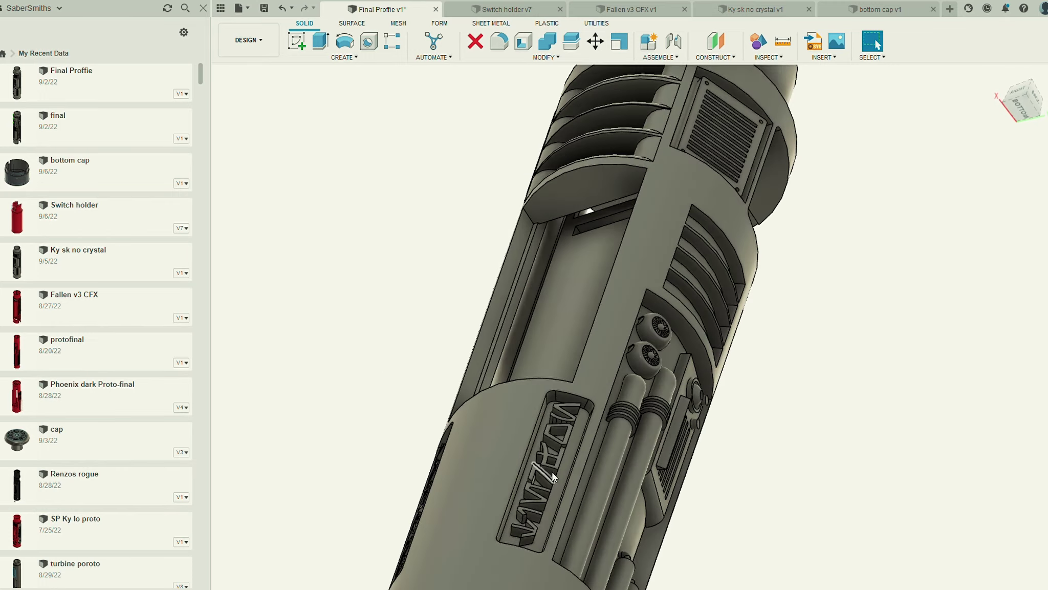
pyautogui.moveTo(550, 498)
pyautogui.keyDown('shift'); pyautogui.mouseDown(button='middle')
pyautogui.moveTo(493, 494)
pyautogui.moveTo(662, 488)
pyautogui.moveTo(692, 422)
pyautogui.mouseUp(button='middle'); pyautogui.keyUp('shift')
pyautogui.scroll(-5, 493, 495)
pyautogui.scroll(5, 486, 495)
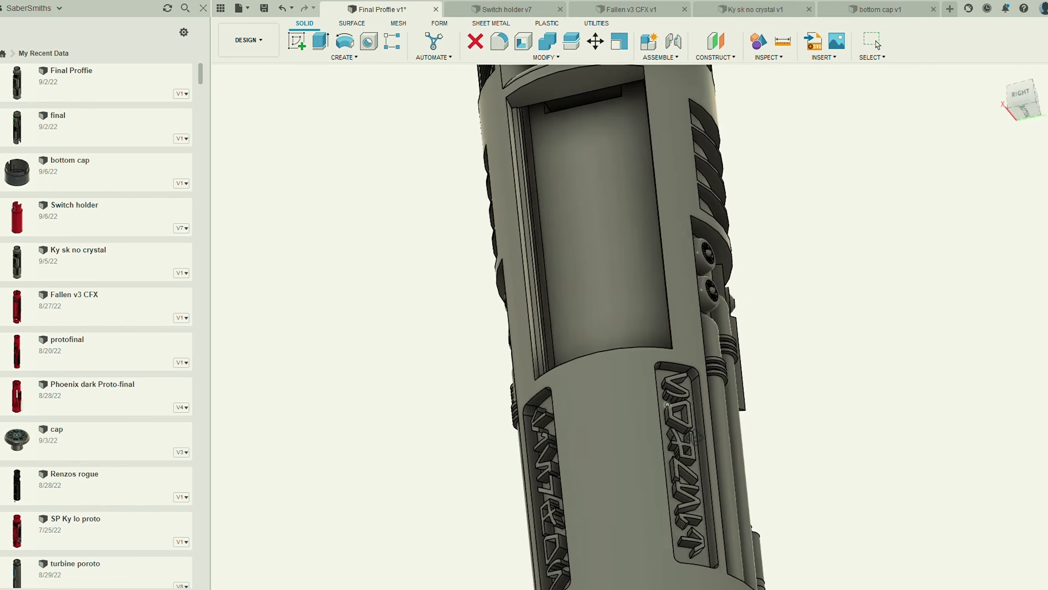
pyautogui.keyDown('shift'); pyautogui.moveTo(670, 407); pyautogui.dragTo(817, 288, button='middle'); pyautogui.keyUp('shift')
pyautogui.scroll(-5, 816, 288)
pyautogui.scroll(5, 817, 288)
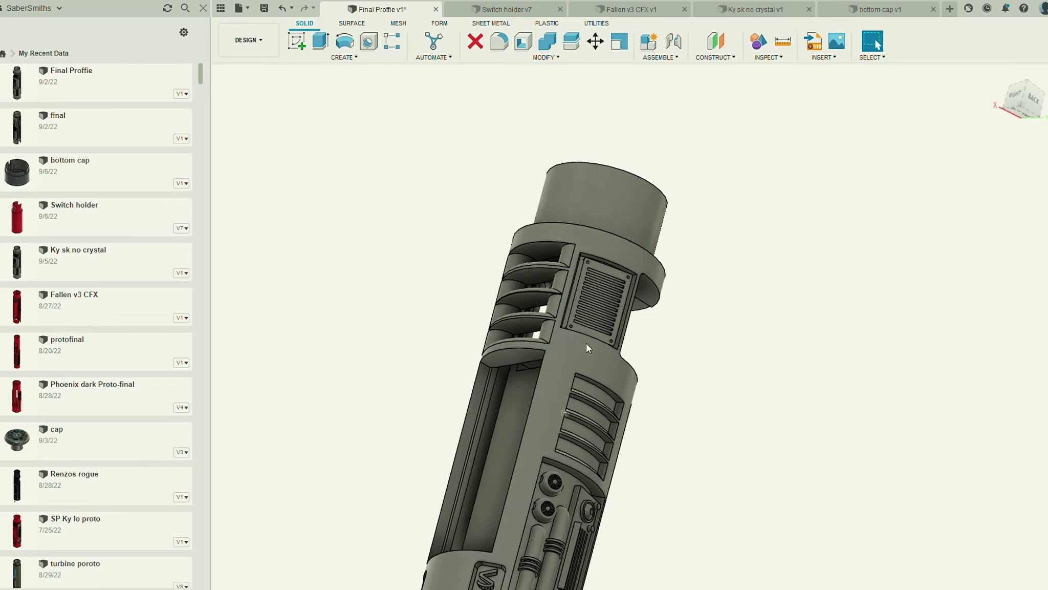
pyautogui.moveTo(588, 338)
pyautogui.keyDown('shift'); pyautogui.mouseDown(button='middle')
pyautogui.moveTo(563, 363)
pyautogui.moveTo(600, 382)
pyautogui.moveTo(579, 389)
pyautogui.mouseUp(button='middle'); pyautogui.keyUp('shift')
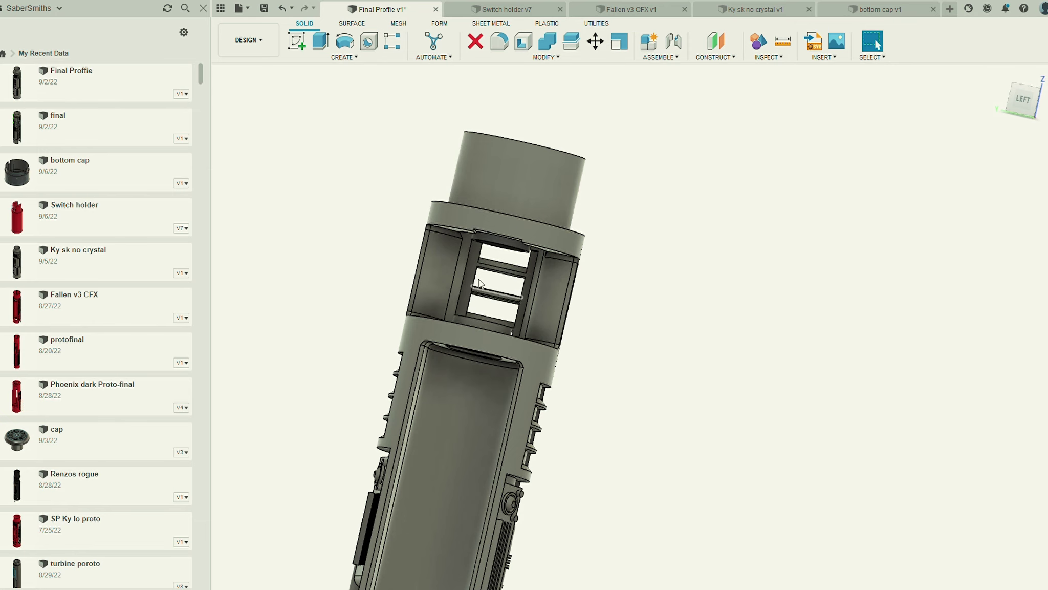
pyautogui.keyDown('shift'); pyautogui.moveTo(547, 318); pyautogui.dragTo(521, 318, button='middle'); pyautogui.keyUp('shift')
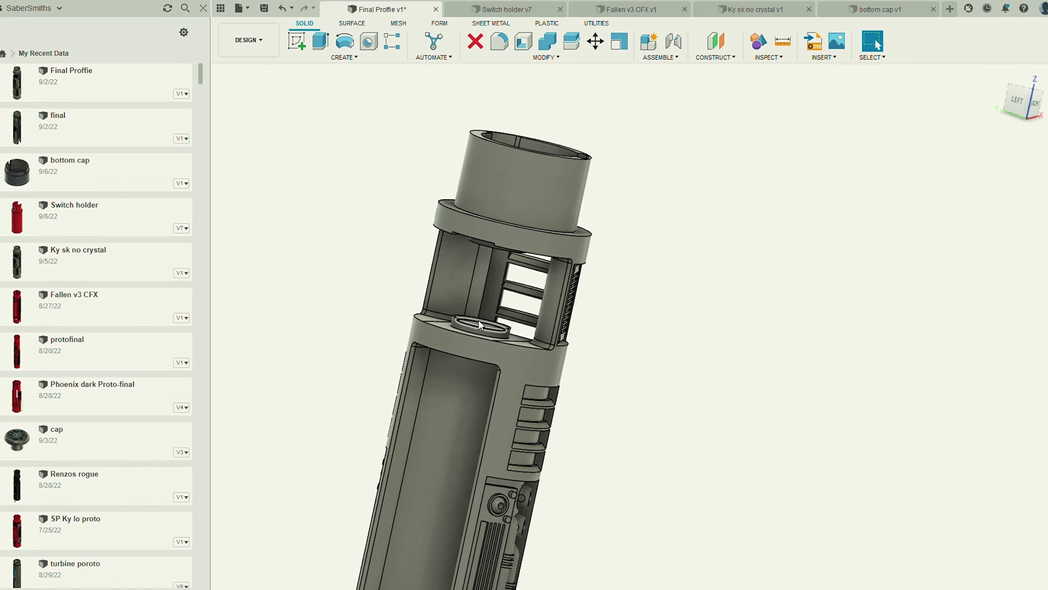
pyautogui.keyDown('shift'); pyautogui.moveTo(480, 325); pyautogui.dragTo(464, 313, button='middle'); pyautogui.keyUp('shift')
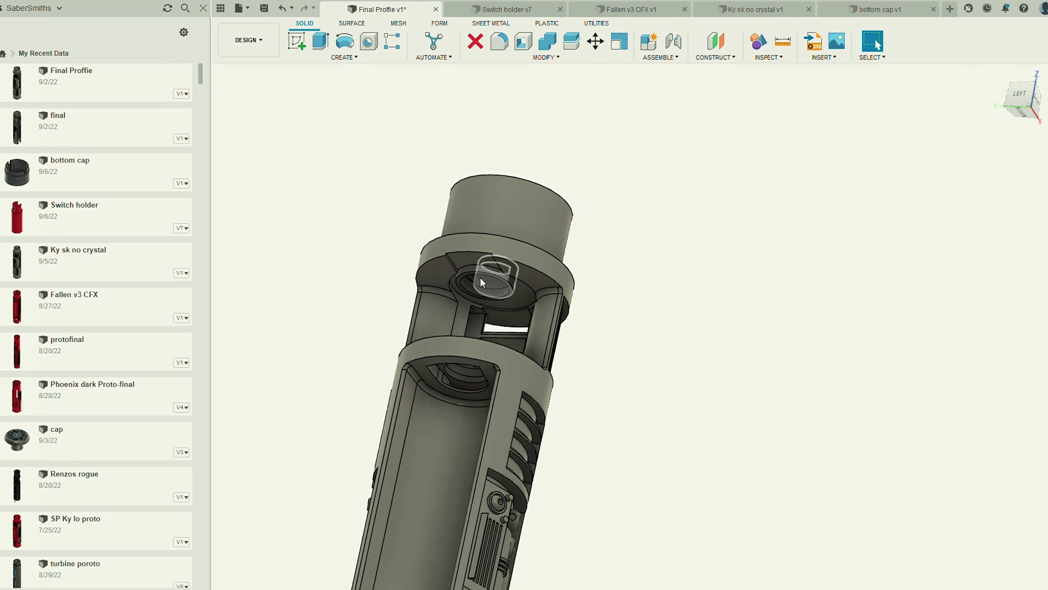
pyautogui.moveTo(480, 278)
pyautogui.keyDown('shift'); pyautogui.mouseDown(button='middle')
pyautogui.moveTo(509, 350)
pyautogui.moveTo(509, 230)
pyautogui.mouseUp(button='middle'); pyautogui.keyUp('shift')
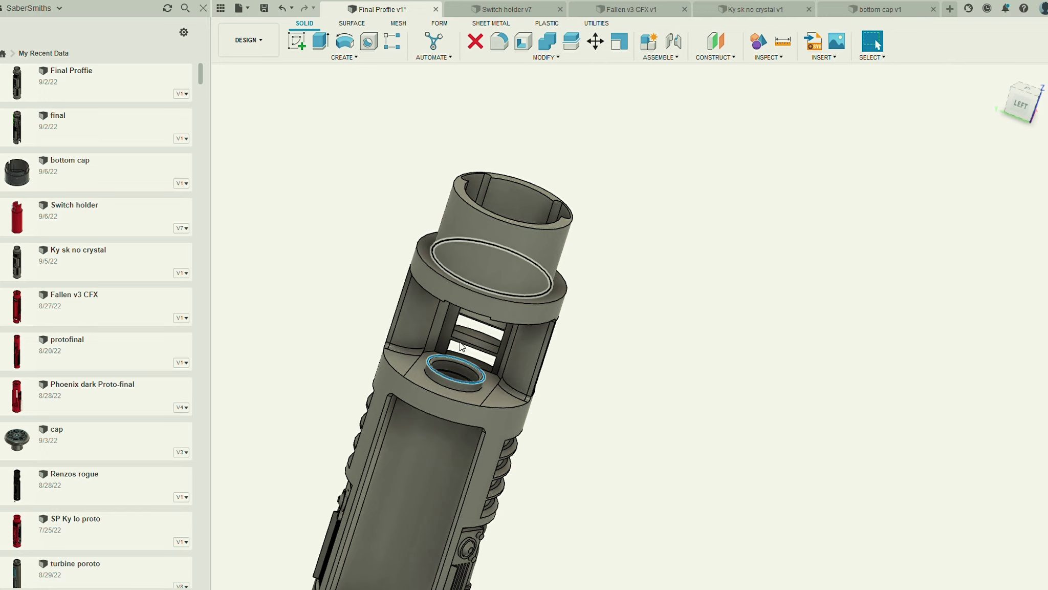
pyautogui.moveTo(510, 312)
pyautogui.keyDown('shift'); pyautogui.mouseDown(button='middle')
pyautogui.moveTo(519, 329)
pyautogui.moveTo(580, 344)
pyautogui.mouseUp(button='middle'); pyautogui.keyUp('shift')
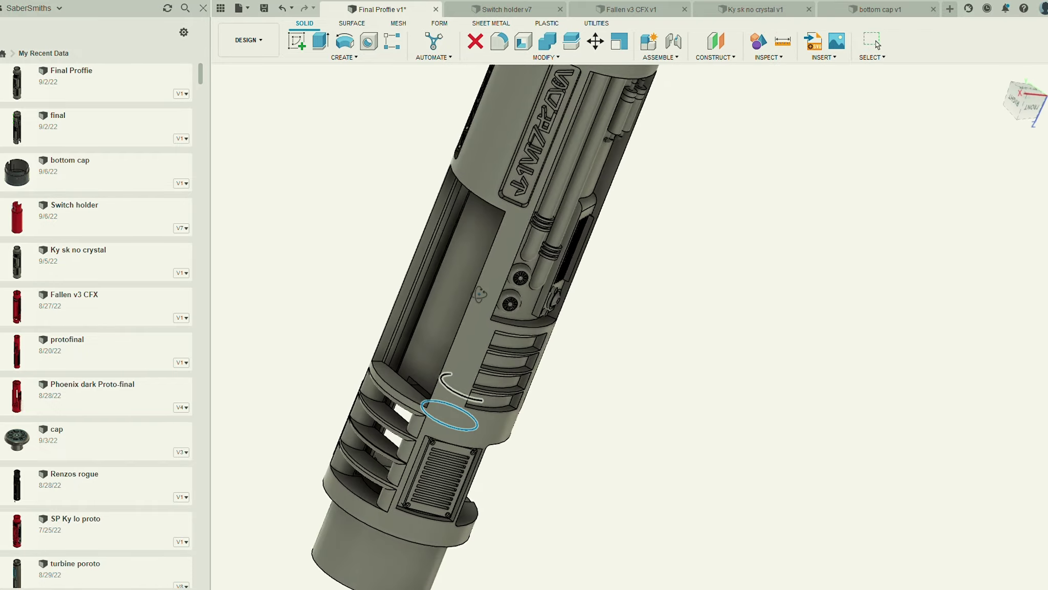
pyautogui.keyDown('shift'); pyautogui.moveTo(581, 344); pyautogui.dragTo(498, 198, button='middle'); pyautogui.keyUp('shift')
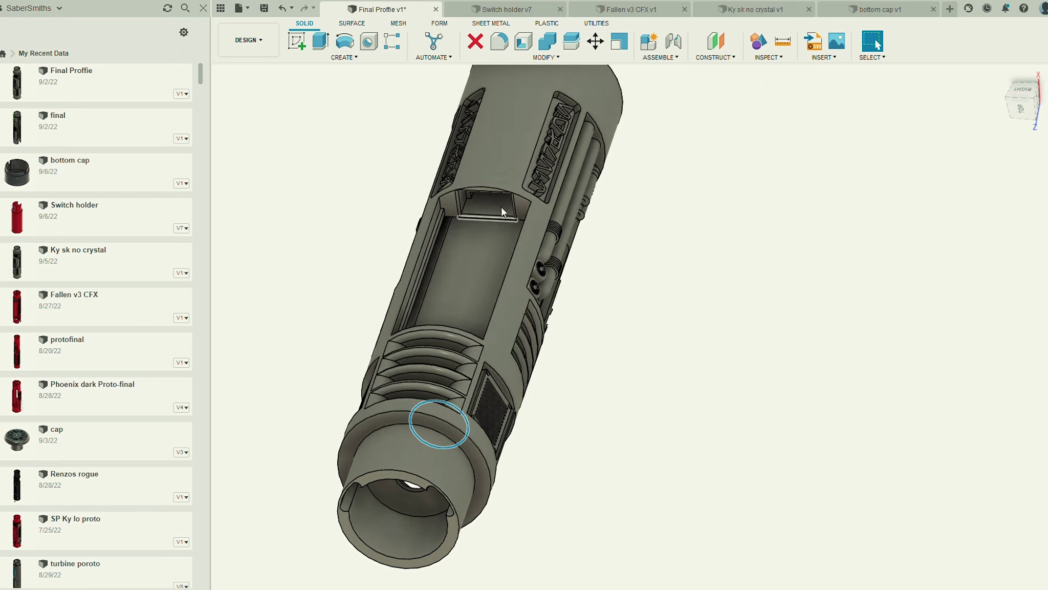
pyautogui.moveTo(502, 210)
pyautogui.keyDown('shift'); pyautogui.mouseDown(button='middle')
pyautogui.moveTo(479, 286)
pyautogui.moveTo(500, 186)
pyautogui.mouseUp(button='middle'); pyautogui.keyUp('shift')
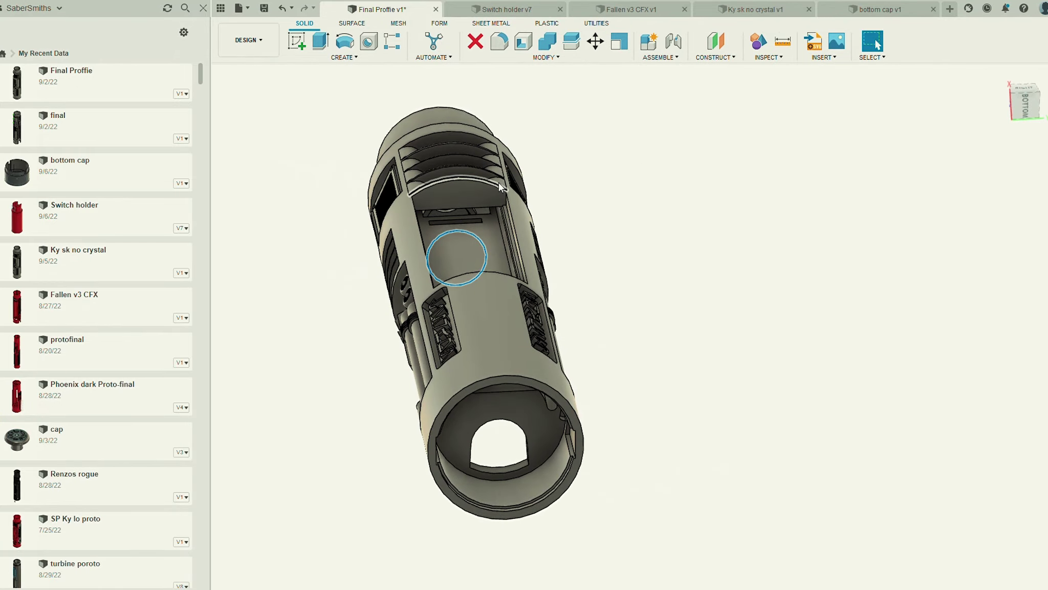
pyautogui.moveTo(458, 241)
pyautogui.keyDown('shift'); pyautogui.mouseDown(button='middle')
pyautogui.moveTo(426, 237)
pyautogui.moveTo(378, 294)
pyautogui.mouseUp(button='middle'); pyautogui.keyUp('shift')
pyautogui.scroll(3, 425, 238)
pyautogui.scroll(-4, 345, 239)
pyautogui.scroll(6, 409, 241)
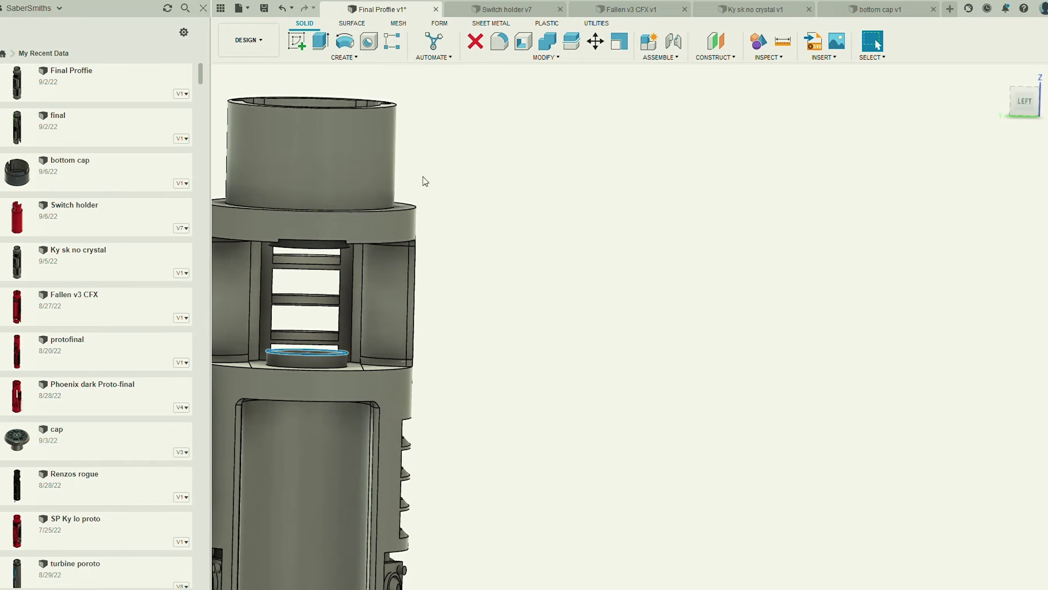
pyautogui.scroll(-3, 457, 226)
pyautogui.scroll(1, 464, 269)
pyautogui.keyDown('shift'); pyautogui.moveTo(466, 221); pyautogui.dragTo(498, 244, button='middle'); pyautogui.keyUp('shift')
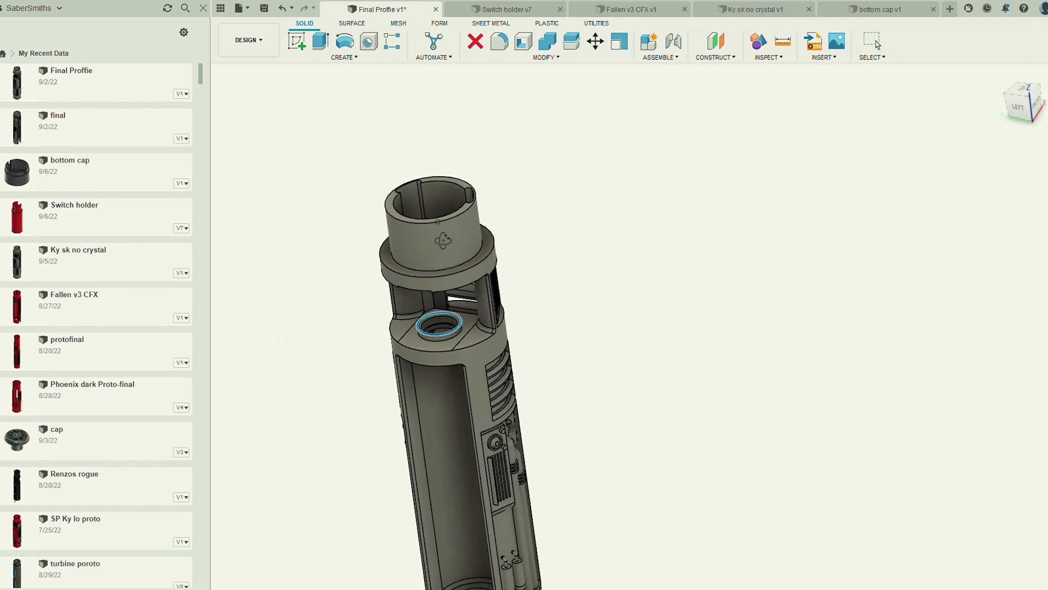